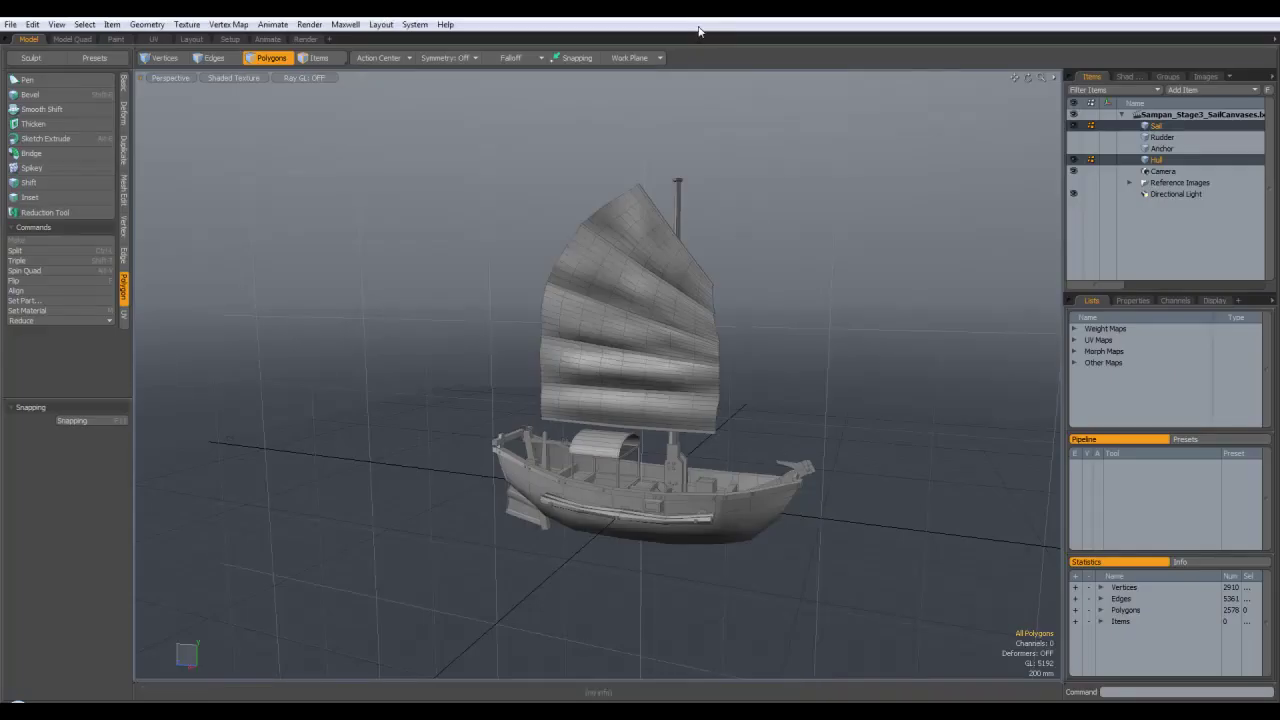
- Activate the Push sculpting brush for the sail and set the brush size to 36
{"action": "left_click_drag", "start_coordinate": [645, 318], "coordinate": [605, 376], "text": "alt"}
{"action": "left_click_drag", "start_coordinate": [605, 376], "coordinate": [704, 378], "text": "ctrl+alt"}
{"action": "left_click_drag", "start_coordinate": [694, 270], "coordinate": [700, 379], "text": "alt+shift"}
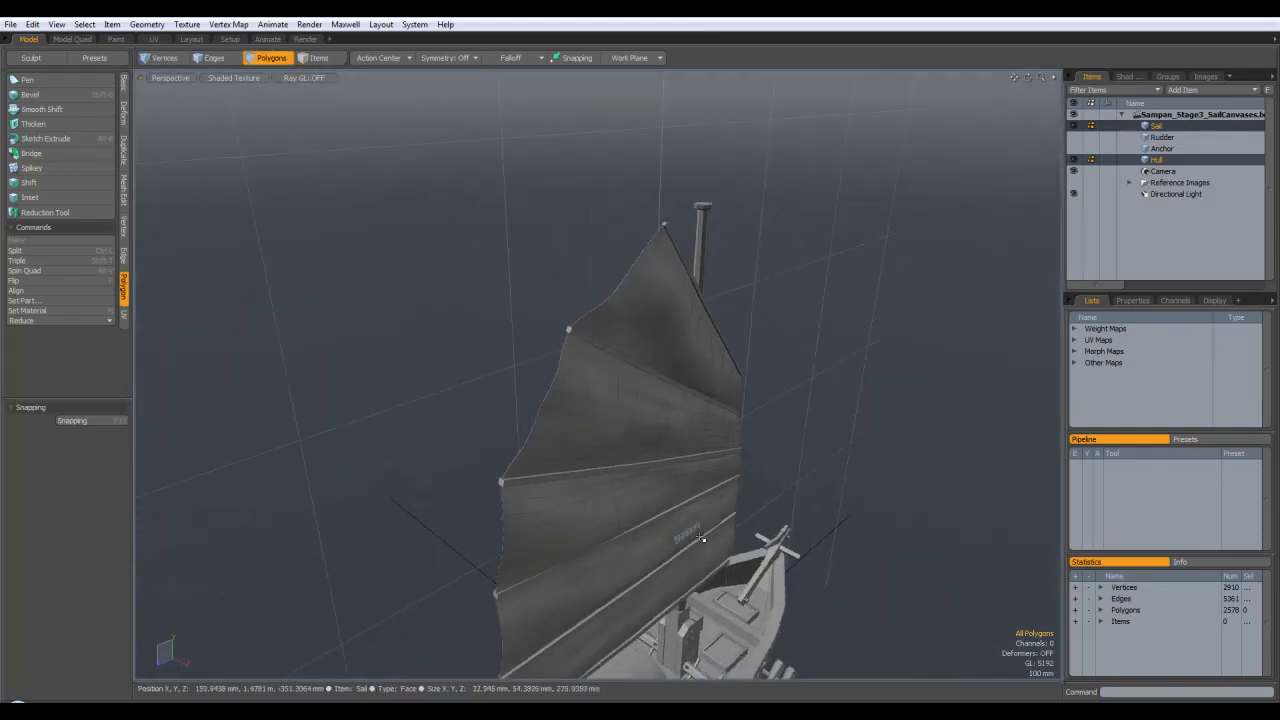
{"action": "left_click_drag", "start_coordinate": [670, 307], "coordinate": [668, 318], "text": "alt"}
{"action": "left_click_drag", "start_coordinate": [735, 397], "coordinate": [624, 449], "text": "alt"}
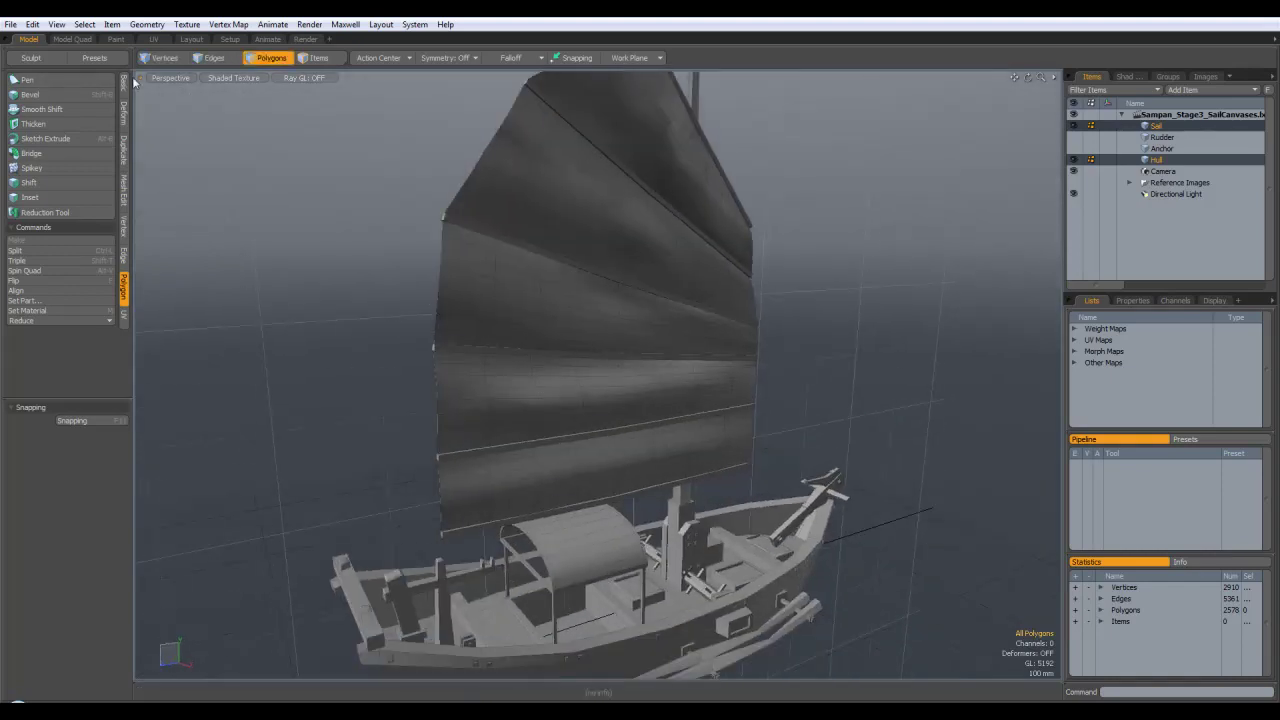
{"action": "left_click", "coordinate": [31, 58]}
{"action": "left_click", "coordinate": [202, 134]}
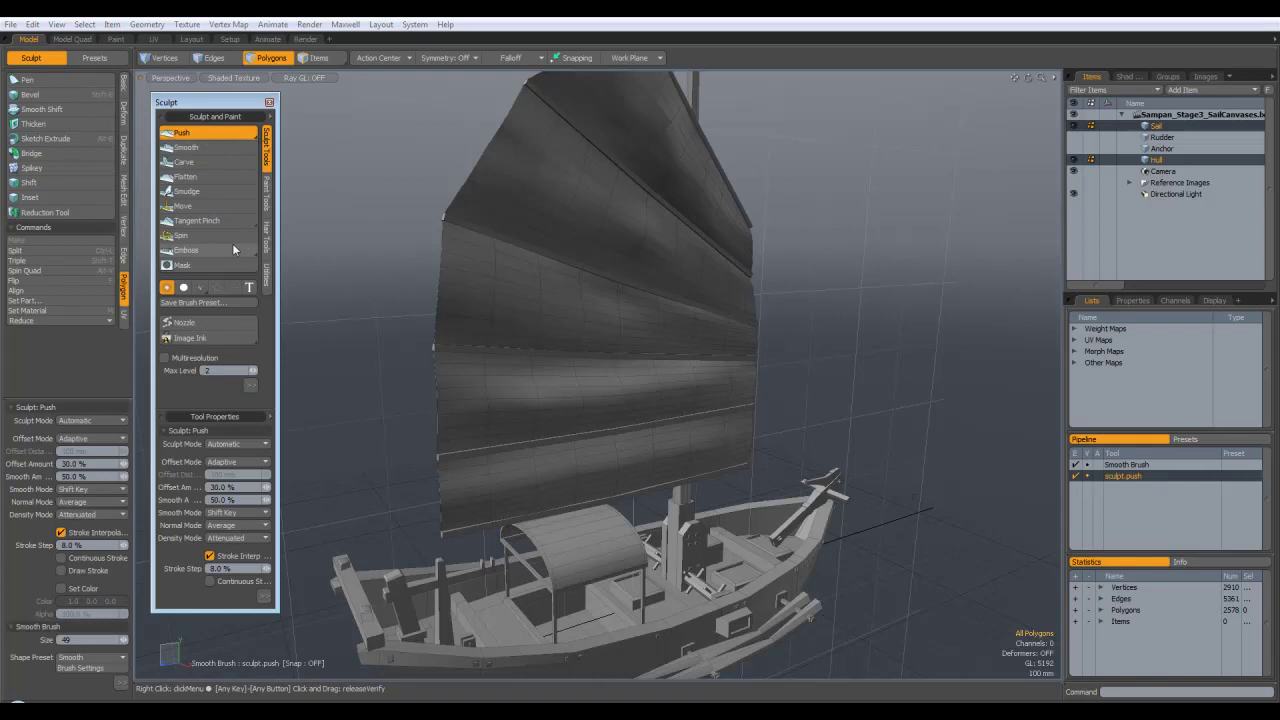
{"action": "left_click", "coordinate": [250, 386]}
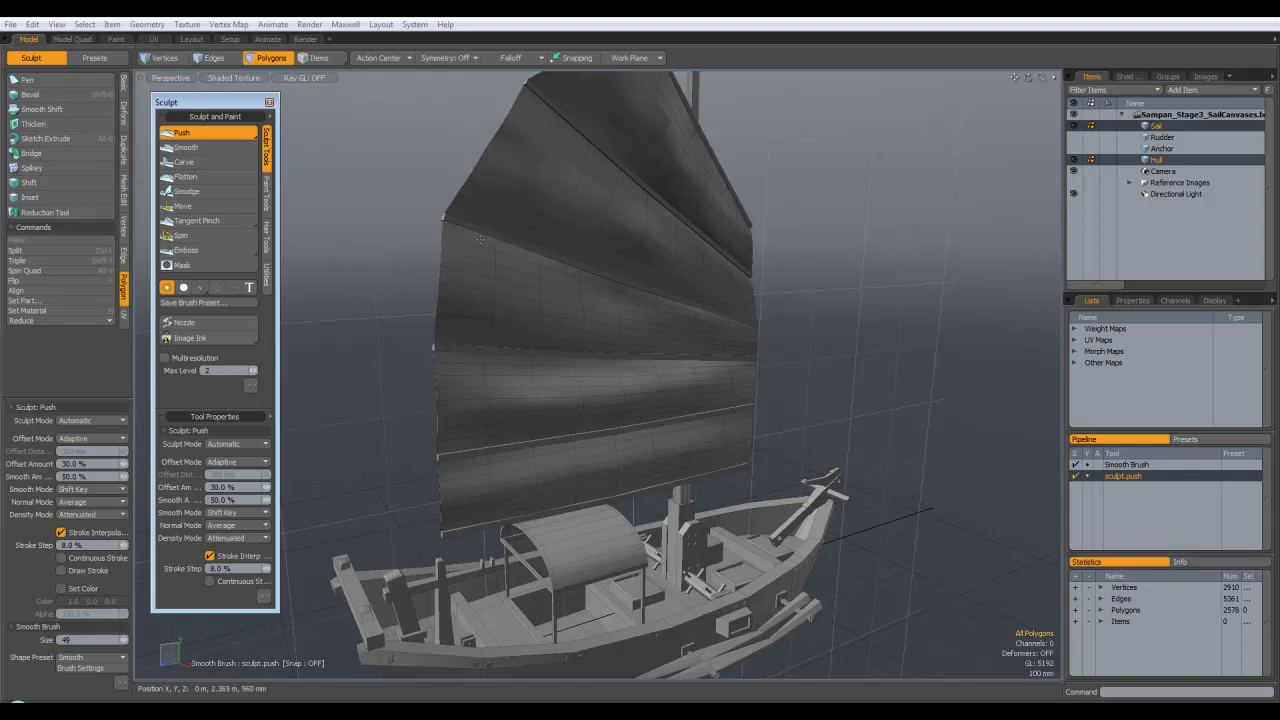
{"action": "right_click_drag", "start_coordinate": [414, 202], "coordinate": [399, 202]}
- Select the four sail vertices at the gap below the middle batten and move them about -19.8 mm in X and 6.2 mm in Z
{"action": "left_click_drag", "start_coordinate": [428, 215], "coordinate": [510, 240], "text": "alt"}
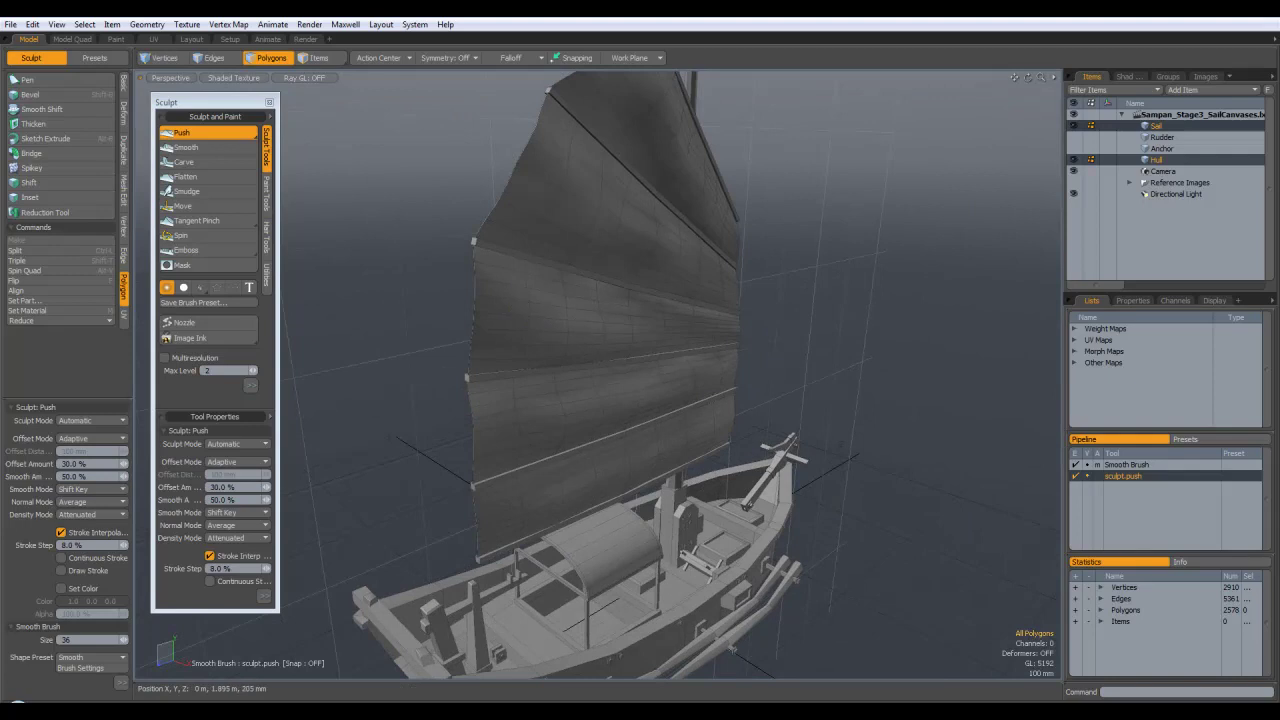
{"action": "left_click_drag", "start_coordinate": [610, 181], "coordinate": [656, 280], "text": "alt"}
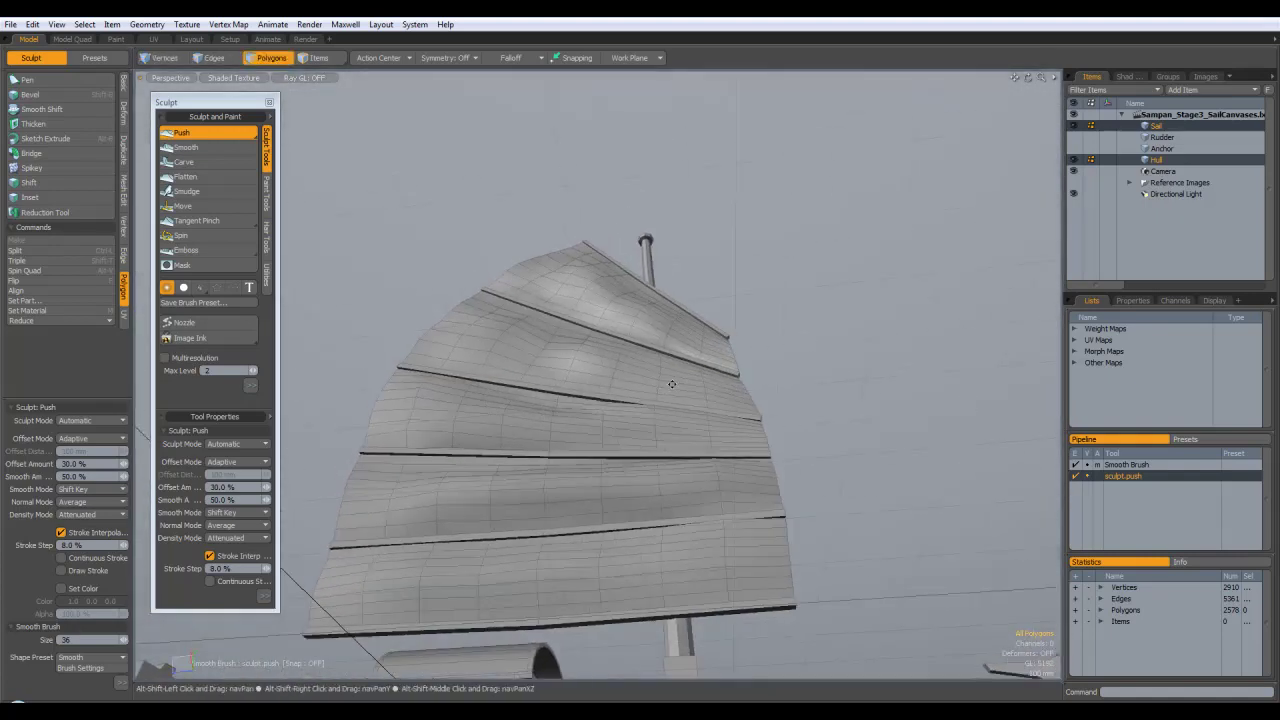
{"action": "left_click_drag", "start_coordinate": [674, 383], "coordinate": [654, 526], "text": "alt"}
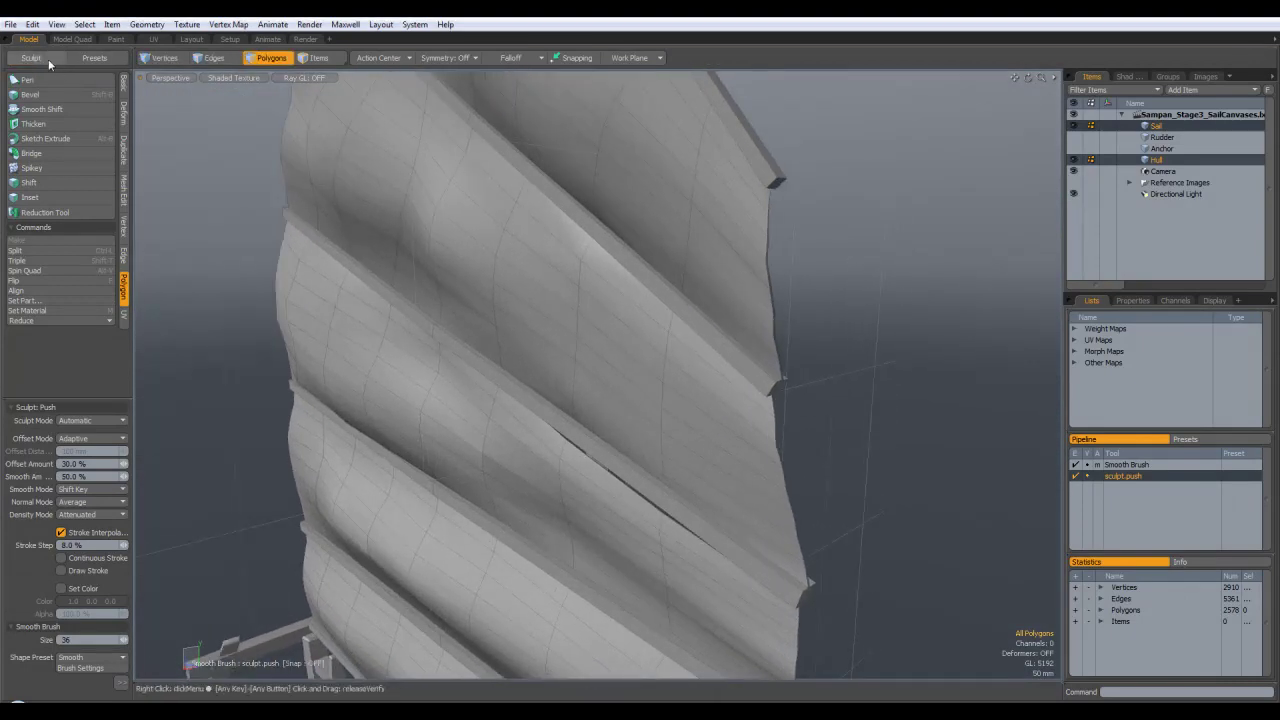
{"action": "left_click", "coordinate": [161, 57]}
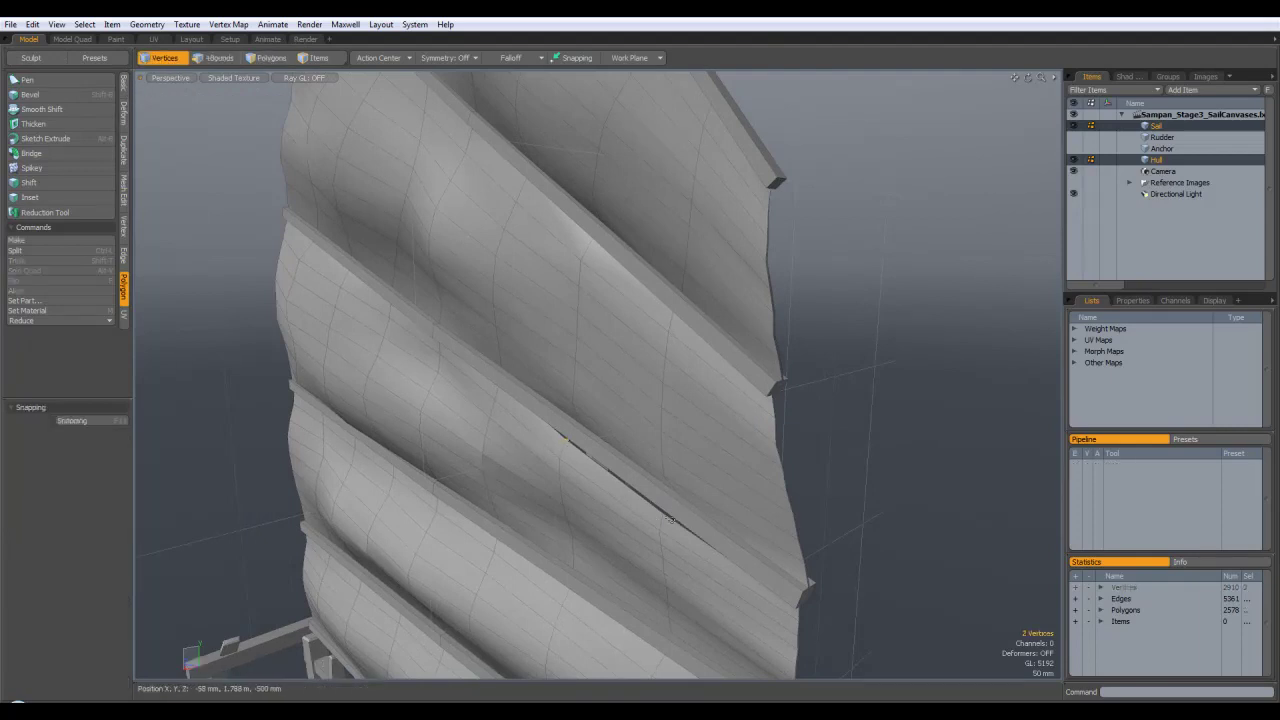
{"action": "left_click_drag", "start_coordinate": [665, 517], "coordinate": [527, 488], "text": "alt"}
{"action": "key", "text": "y"}
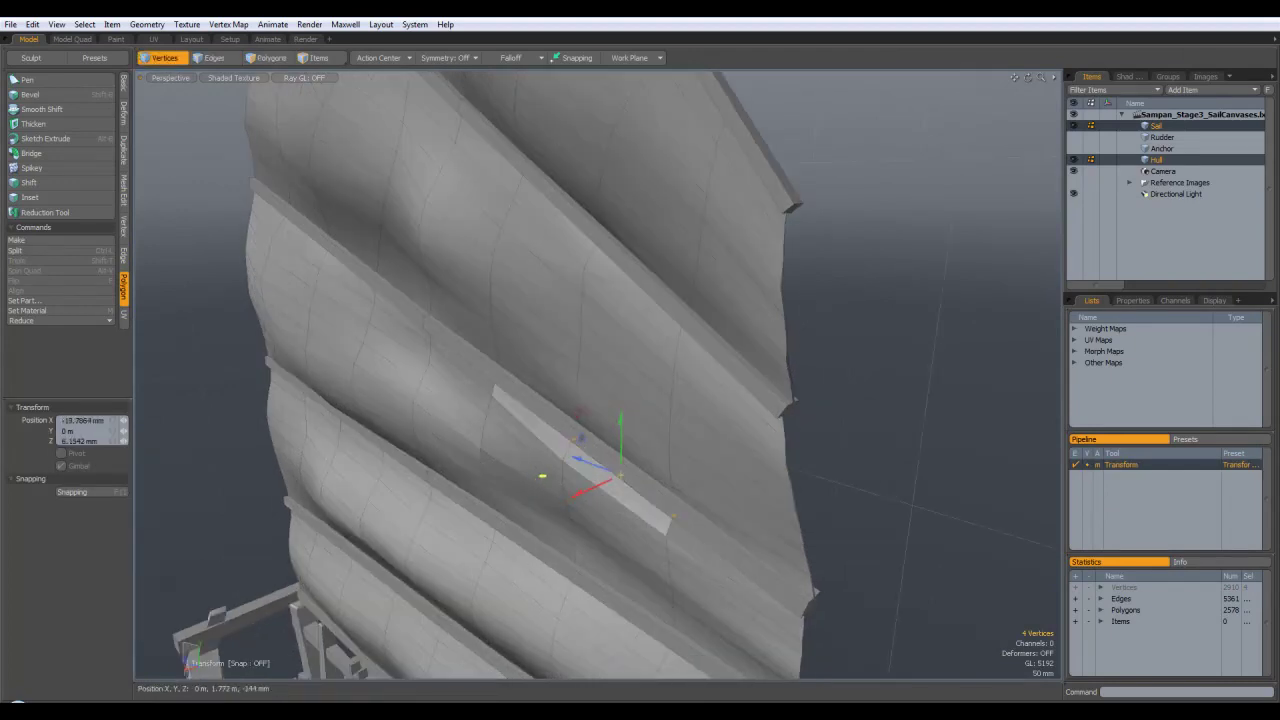
{"action": "left_click_drag", "start_coordinate": [640, 430], "coordinate": [562, 460], "text": "alt"}
{"action": "key", "text": "Escape"}
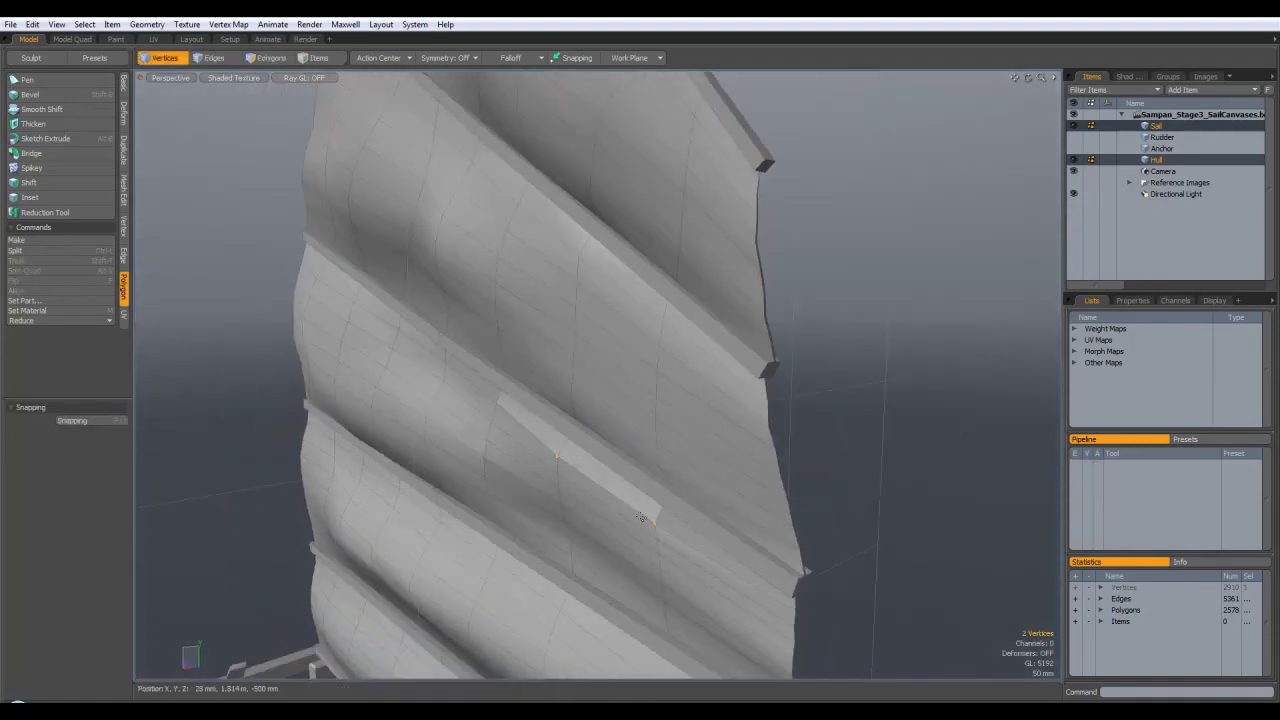
- Reposition the two front vertices of the sail patch under the middle batten and clear the selection
{"action": "key", "text": "y"}
{"action": "left_click_drag", "start_coordinate": [550, 505], "coordinate": [601, 489]}
{"action": "key", "text": "space"}
{"action": "left_click", "coordinate": [850, 462]}
- Select the two vertices on the mast side of the sail below that batten, adjust them along X, and deselect them
{"action": "left_click_drag", "start_coordinate": [850, 462], "coordinate": [678, 430], "text": "alt"}
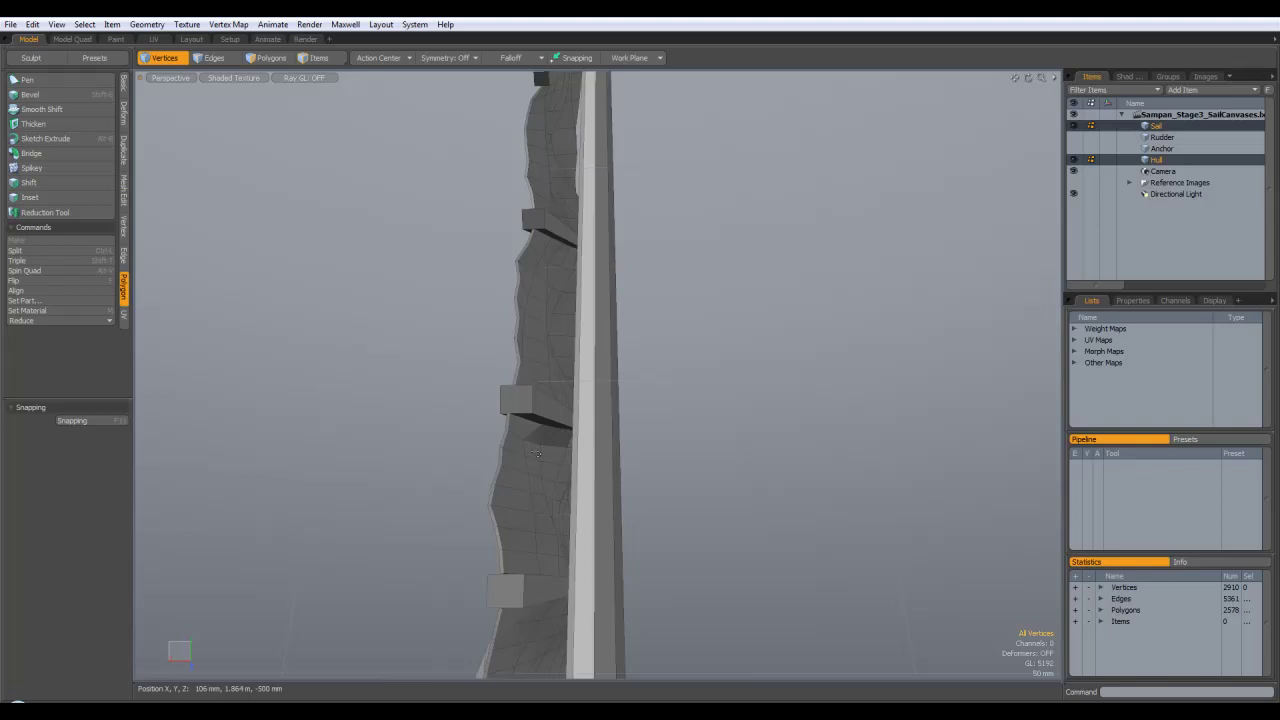
{"action": "mouse_move", "coordinate": [543, 447]}
{"action": "left_mouse_down", "text": "alt"}
{"action": "mouse_move", "coordinate": [564, 428]}
{"action": "mouse_move", "coordinate": [580, 448]}
{"action": "mouse_move", "coordinate": [540, 457]}
{"action": "left_mouse_up", "text": "alt"}
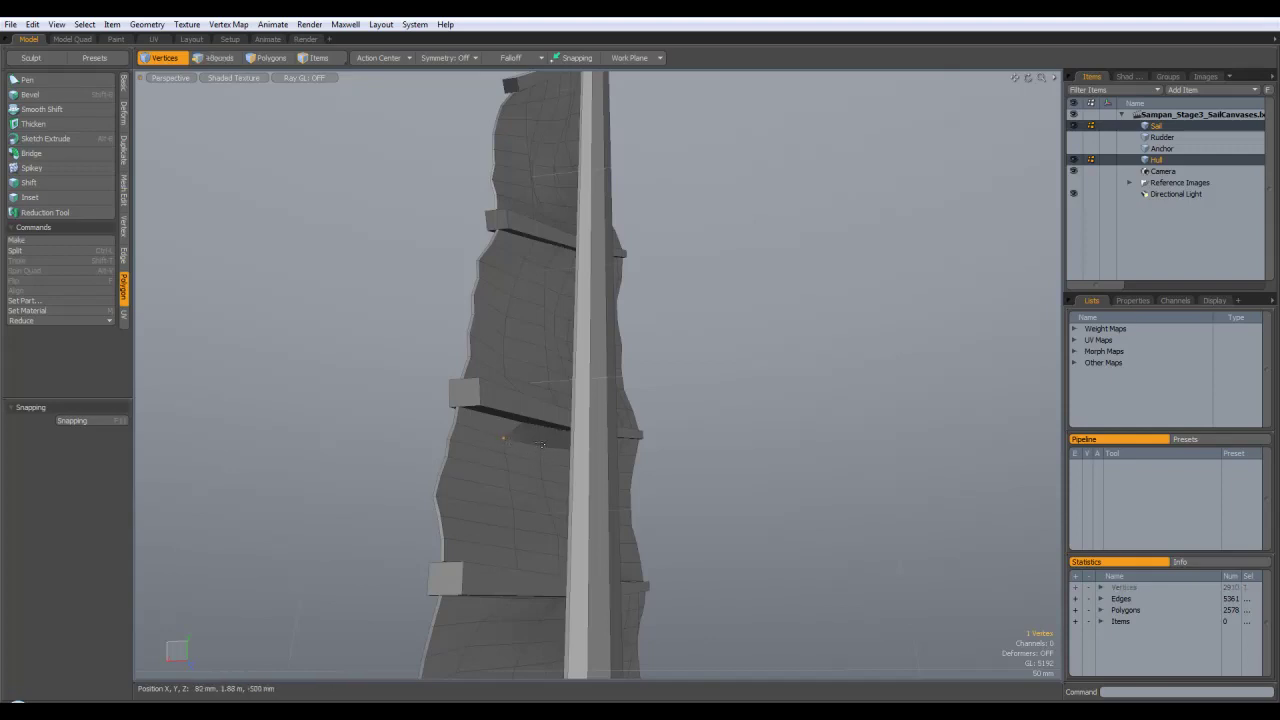
{"action": "key", "text": "w"}
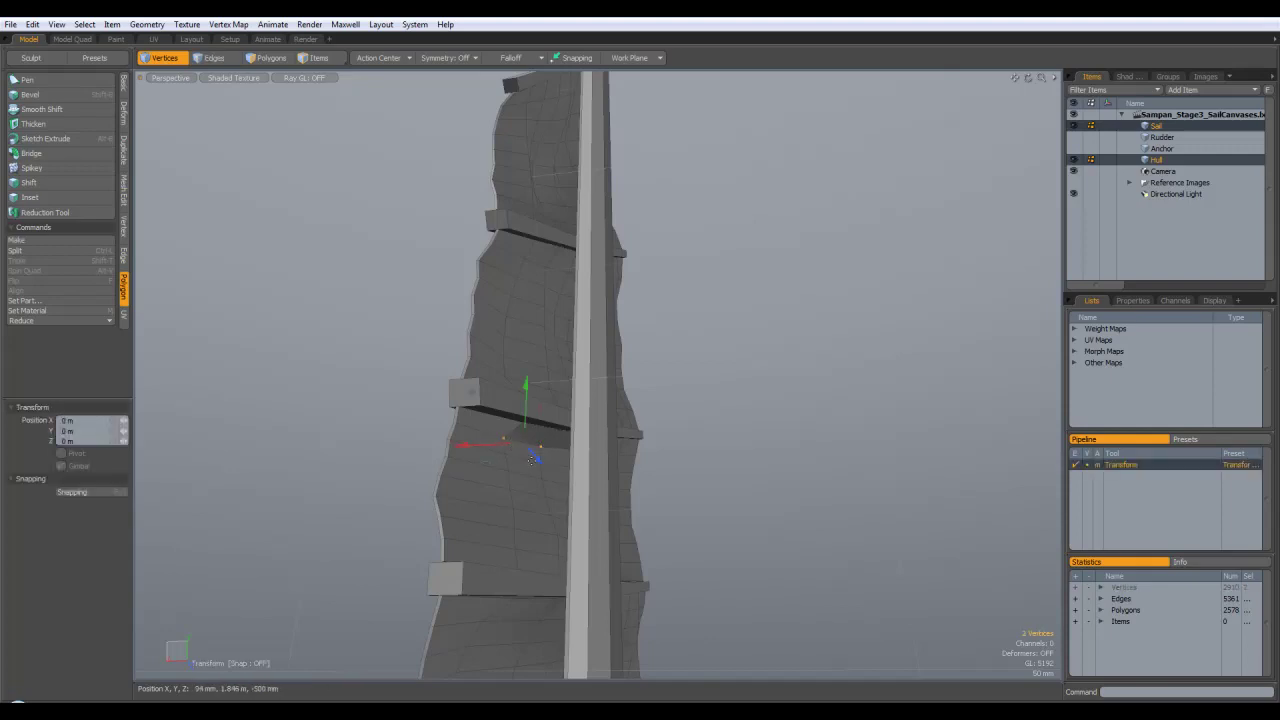
{"action": "left_click_drag", "start_coordinate": [514, 446], "coordinate": [508, 461], "text": "alt"}
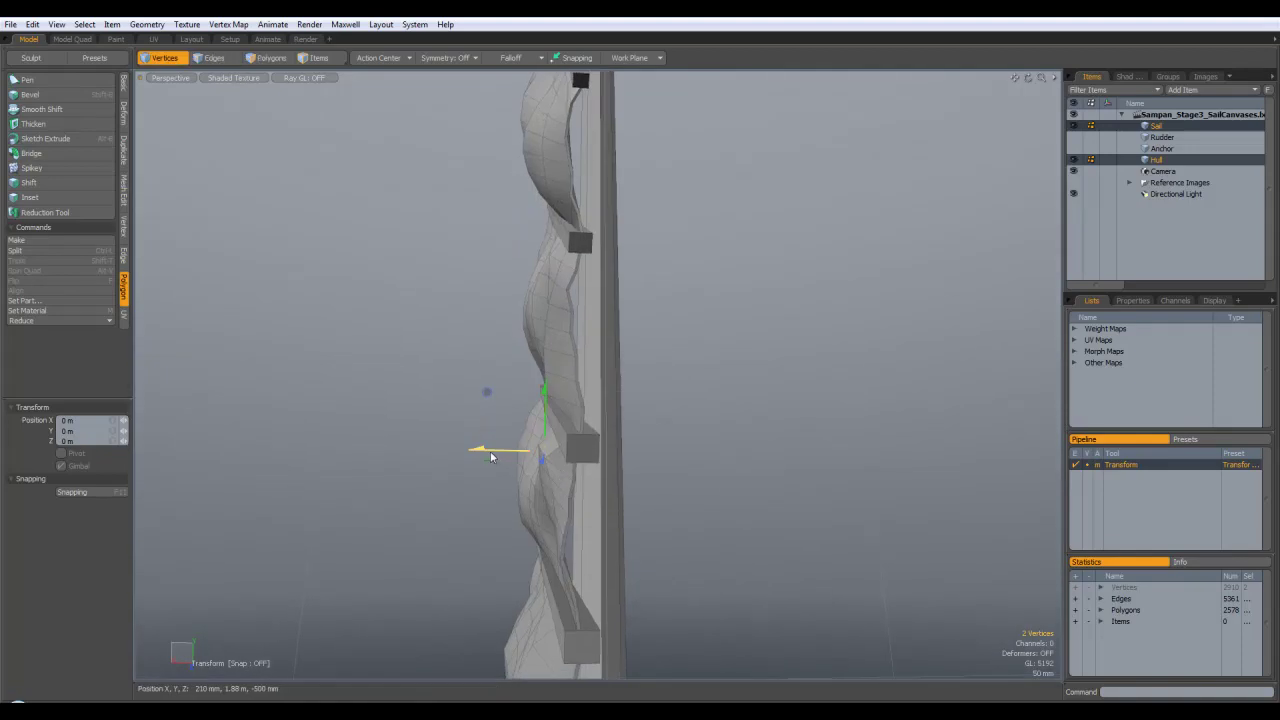
{"action": "key", "text": "space"}
{"action": "left_click", "coordinate": [663, 474]}
- Select the patch's four front and back sail vertices and move them about -23.5 mm in X and 16 mm in Z
{"action": "left_click_drag", "start_coordinate": [655, 464], "coordinate": [726, 454], "text": "alt"}
{"action": "left_click_drag", "start_coordinate": [582, 175], "coordinate": [552, 422], "text": "alt+shift"}
{"action": "left_click_drag", "start_coordinate": [552, 422], "coordinate": [624, 360], "text": "ctrl+alt"}
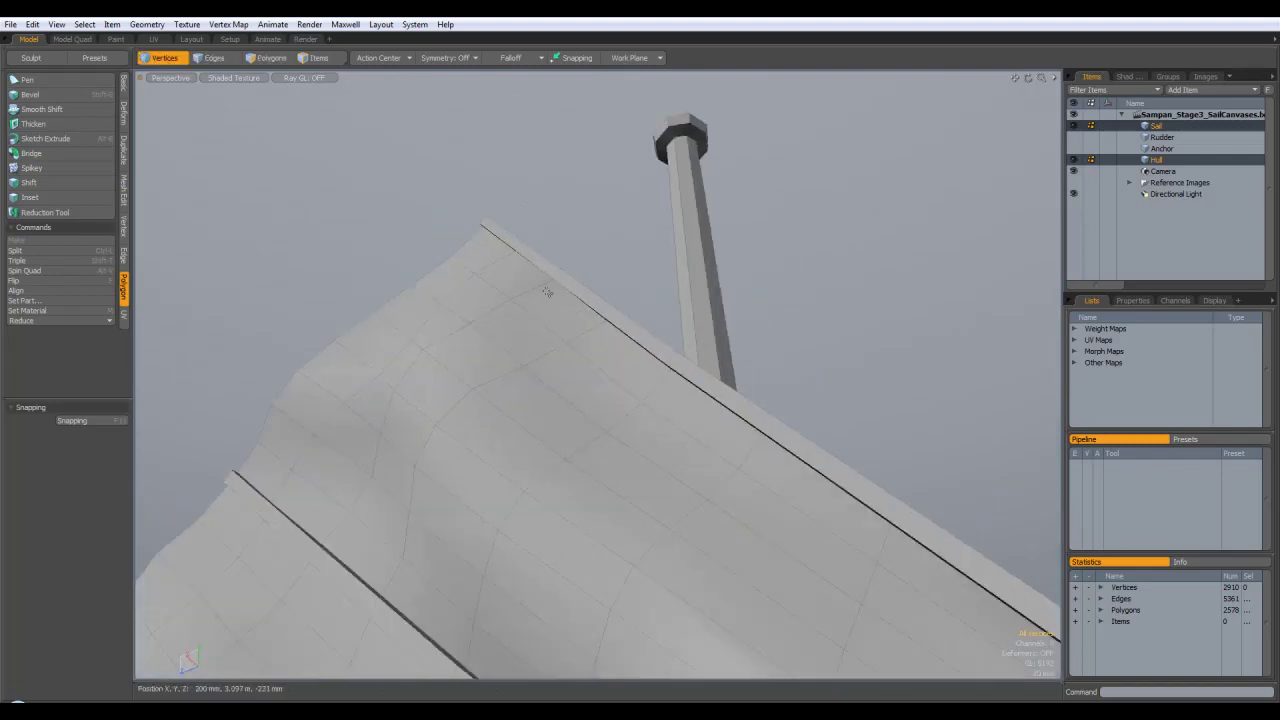
{"action": "left_click_drag", "start_coordinate": [554, 278], "coordinate": [651, 289], "text": "alt"}
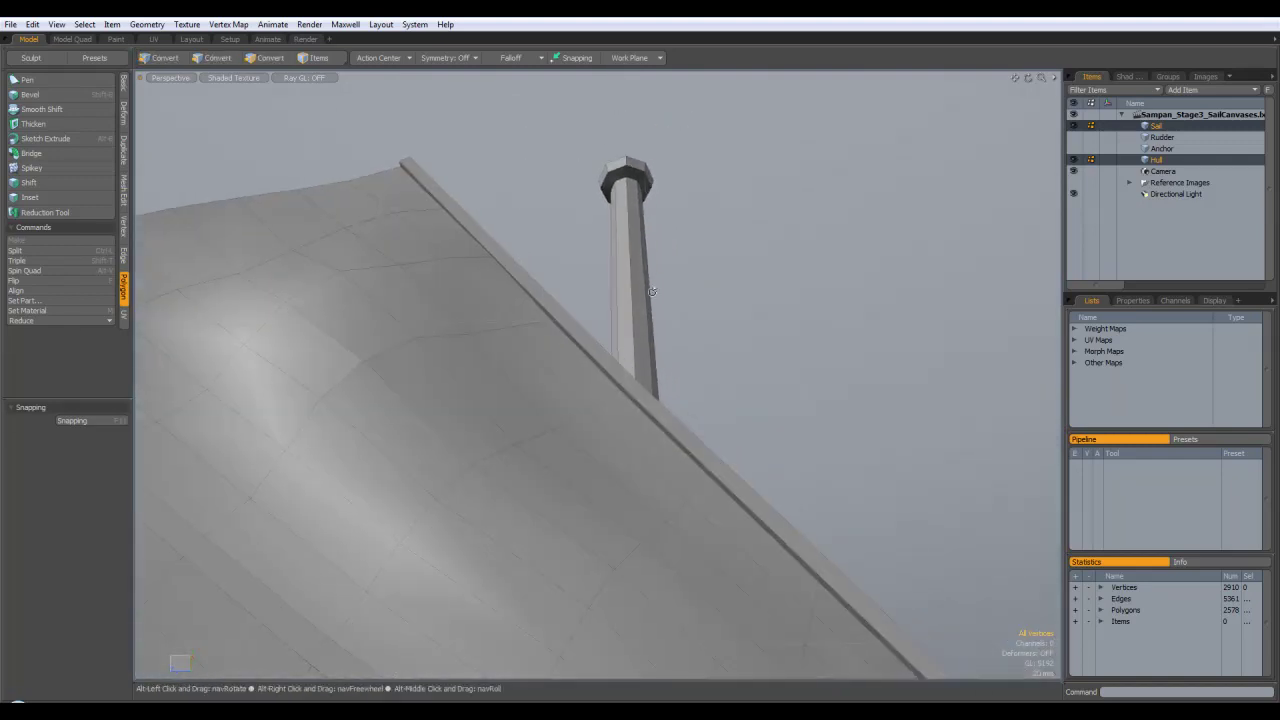
{"action": "left_click_drag", "start_coordinate": [524, 425], "coordinate": [534, 362], "text": "alt"}
{"action": "left_click_drag", "start_coordinate": [534, 362], "coordinate": [522, 258], "text": "ctrl+alt"}
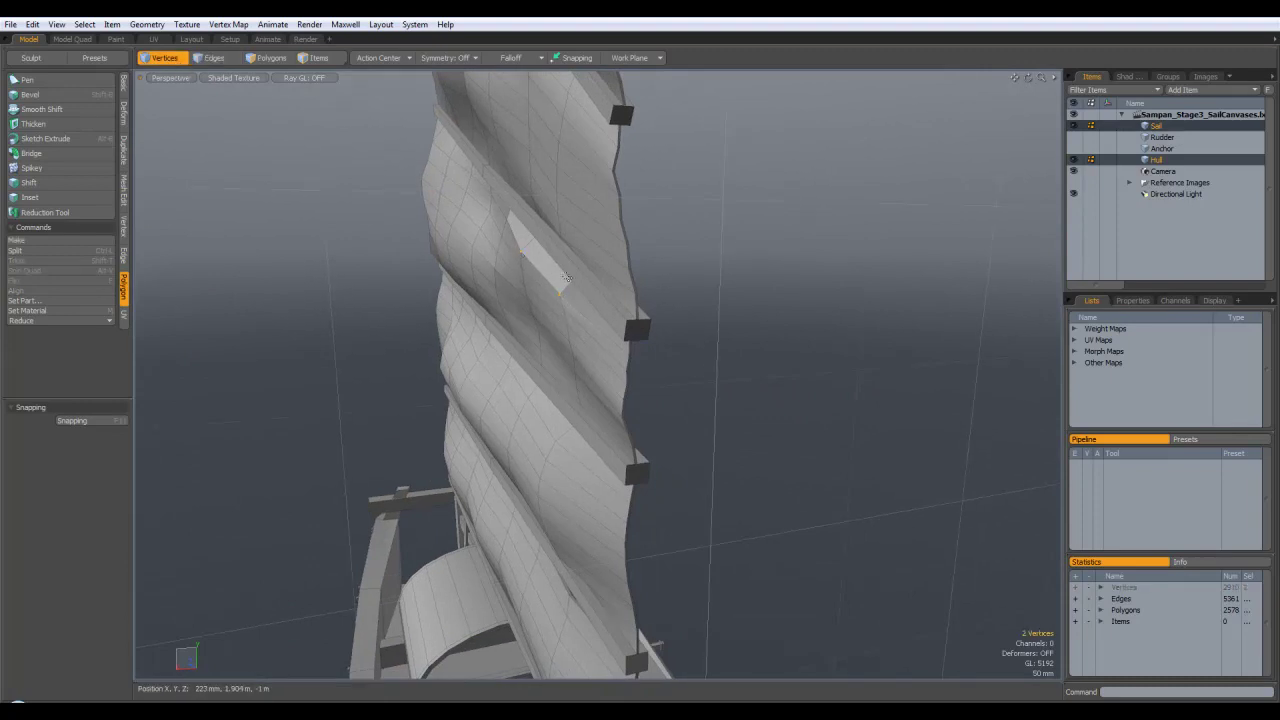
{"action": "left_click_drag", "start_coordinate": [566, 278], "coordinate": [452, 232], "text": "alt"}
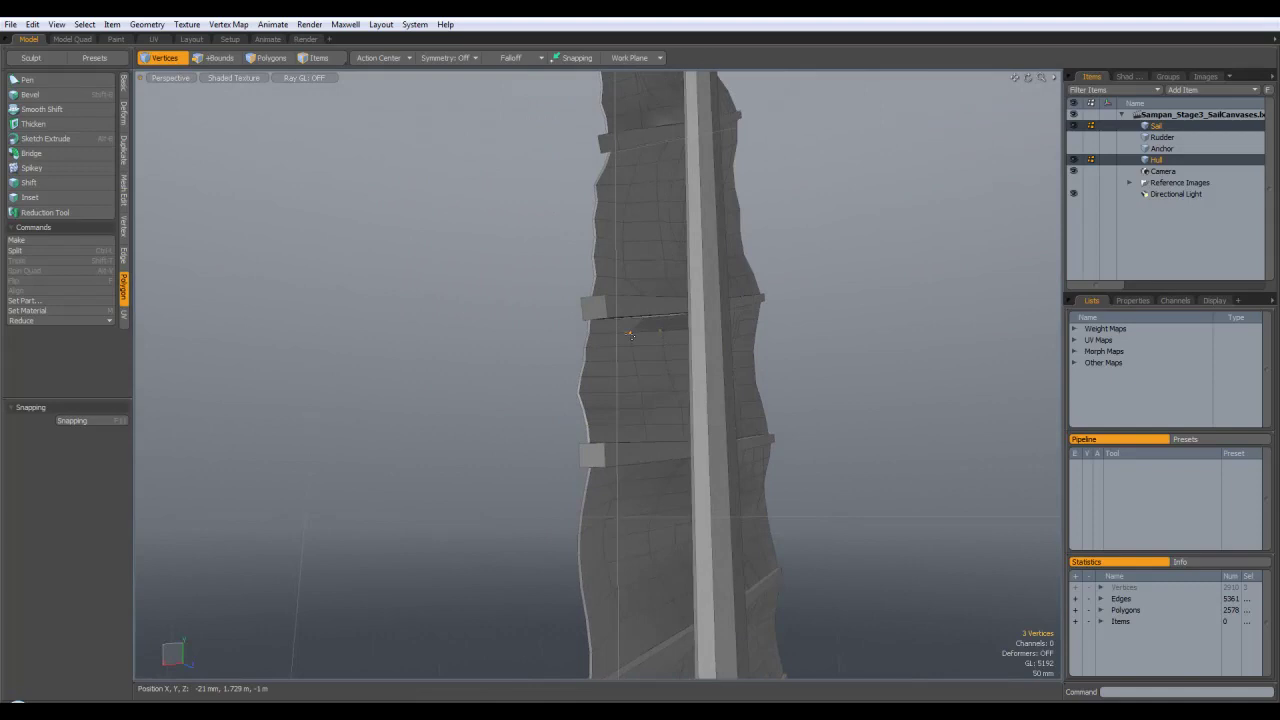
{"action": "left_click_drag", "start_coordinate": [629, 357], "coordinate": [700, 371], "text": "alt"}
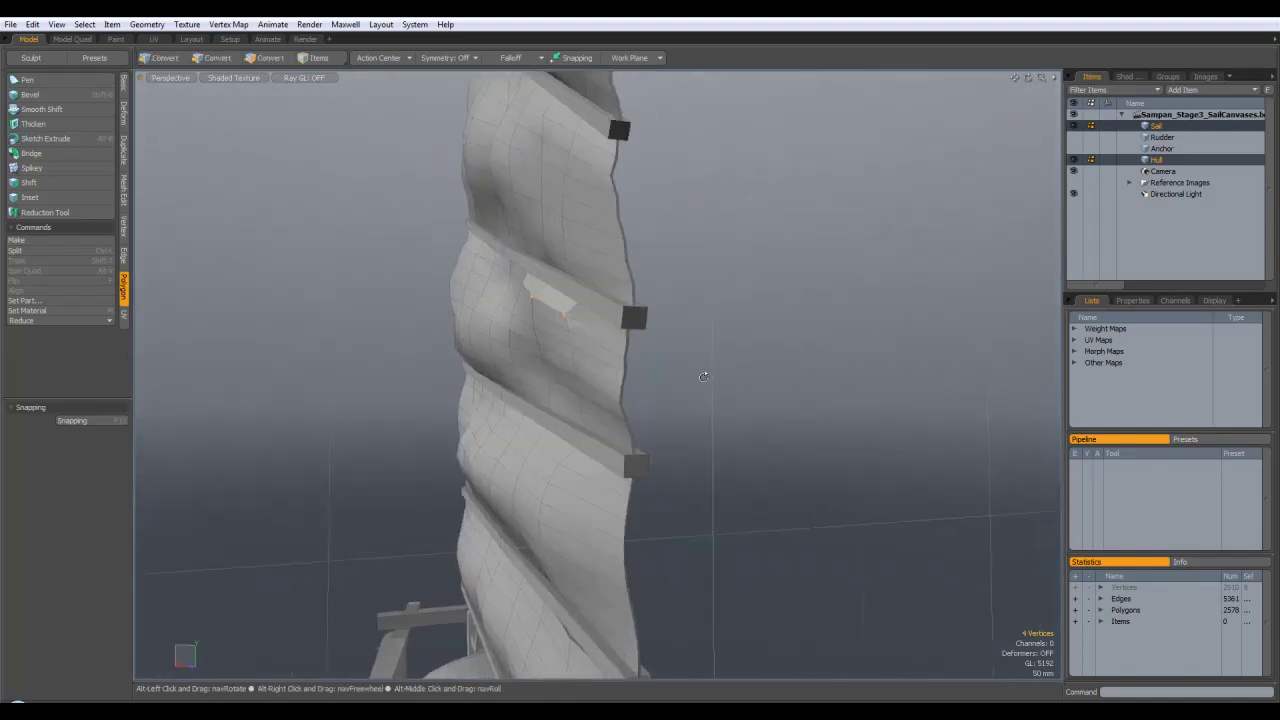
{"action": "key", "text": "y"}
{"action": "left_click_drag", "start_coordinate": [554, 332], "coordinate": [547, 349], "text": "alt"}
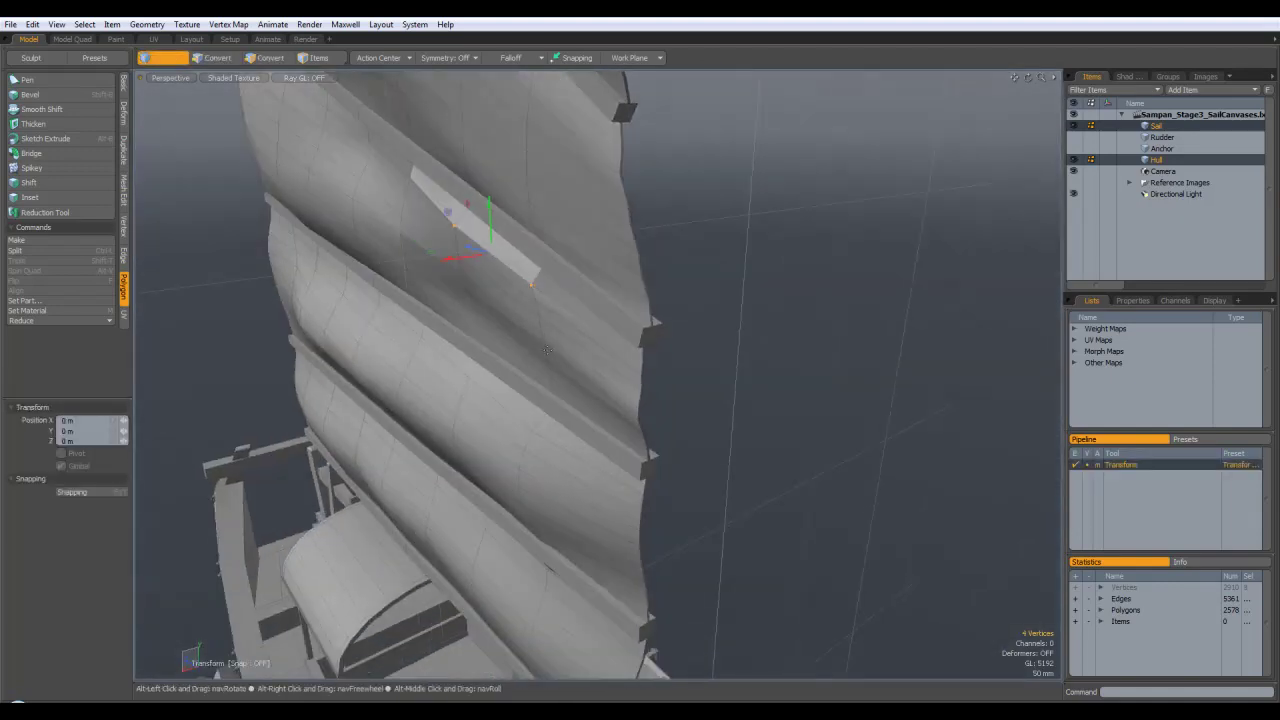
{"action": "left_click_drag", "start_coordinate": [433, 253], "coordinate": [438, 250]}
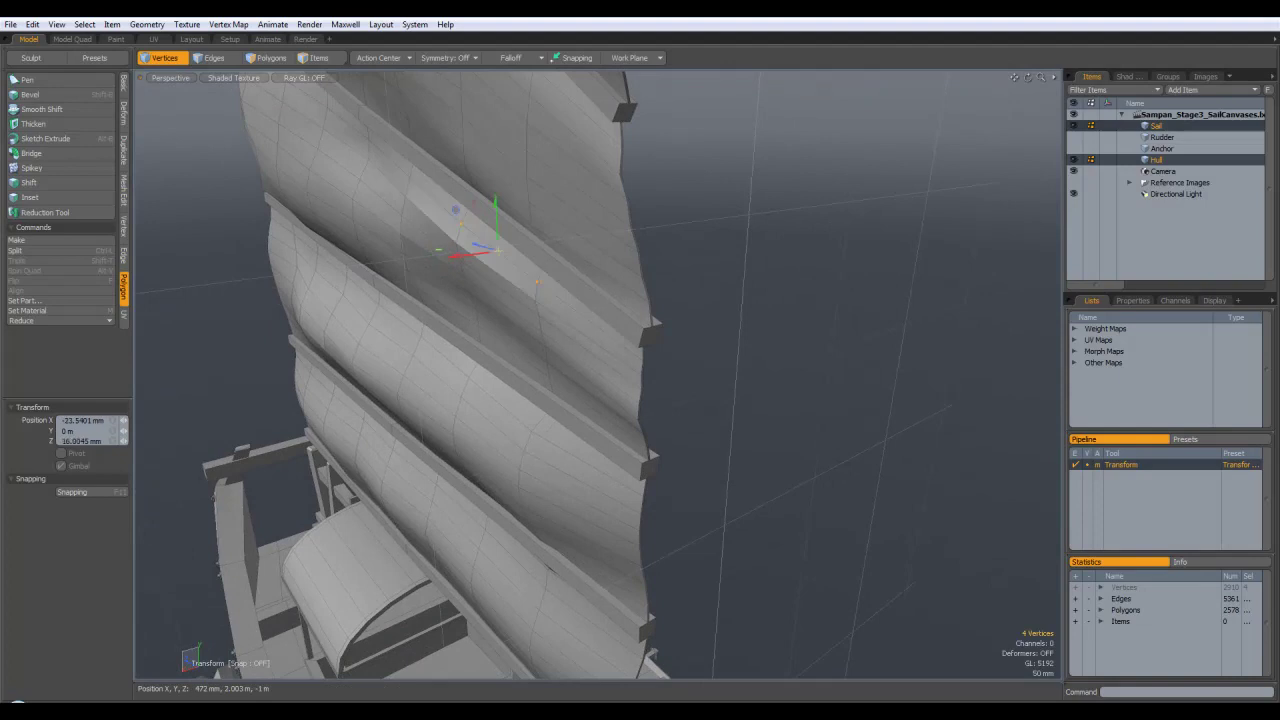
{"action": "left_click_drag", "start_coordinate": [590, 425], "coordinate": [549, 460], "text": "alt"}
{"action": "key", "text": "q"}
{"action": "left_click", "coordinate": [706, 381]}
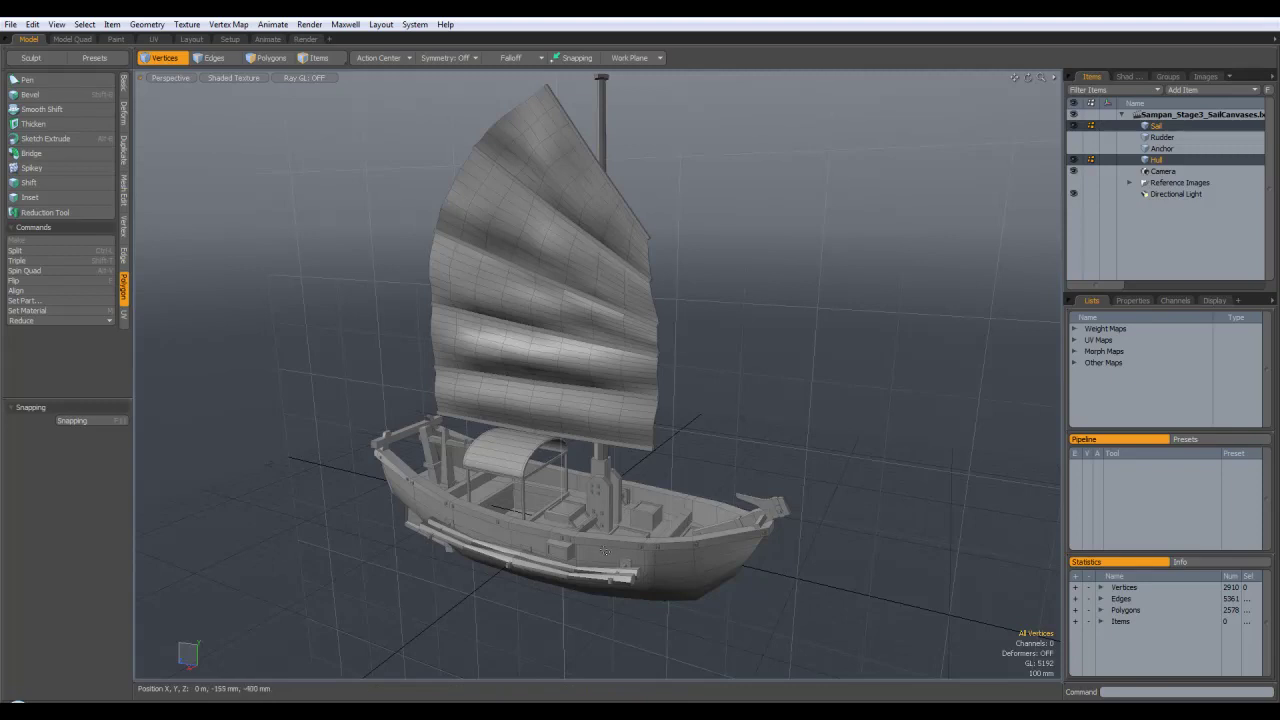
- Examine the whole sampan from several sides, from above and from water level, including sail, hull, canopy and deck fittings
{"action": "scroll", "coordinate": [604, 551], "scroll_direction": "up", "scroll_amount": 4}
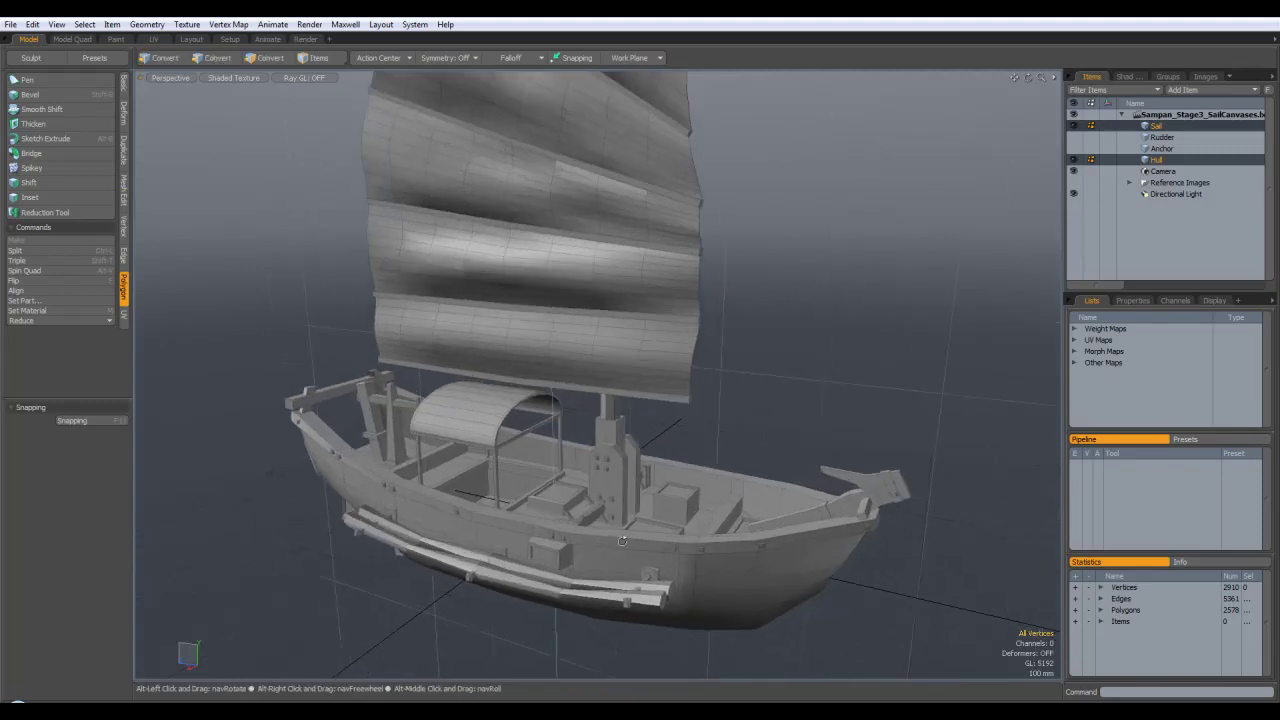
{"action": "left_click_drag", "start_coordinate": [622, 541], "coordinate": [633, 551], "text": "alt"}
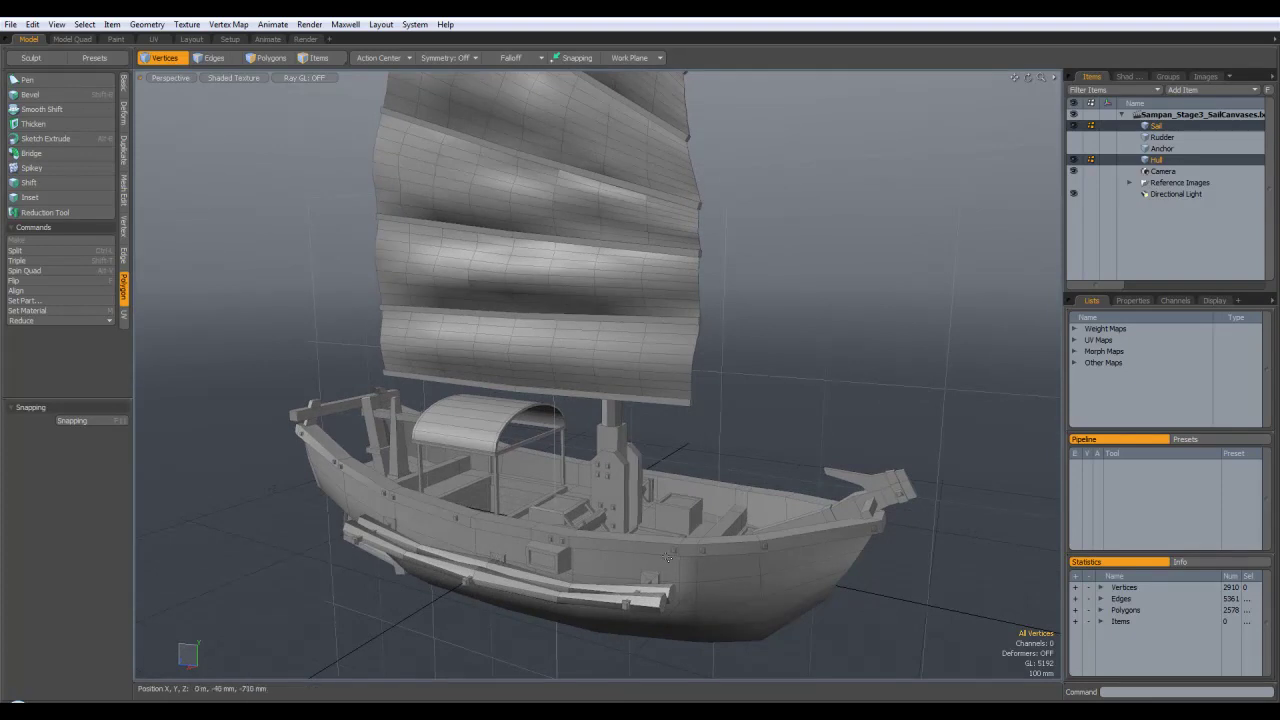
{"action": "left_click_drag", "start_coordinate": [575, 548], "coordinate": [592, 469], "text": "alt"}
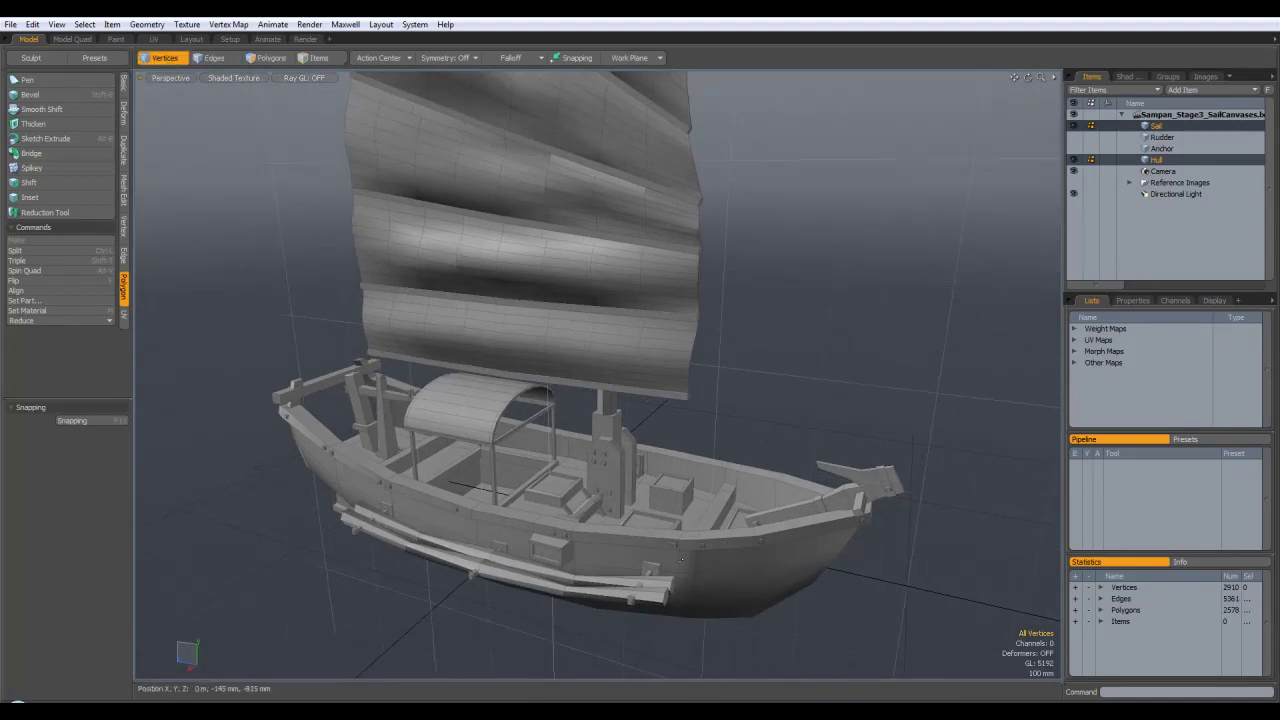
{"action": "left_click_drag", "start_coordinate": [703, 572], "coordinate": [653, 532], "text": "ctrl+alt"}
{"action": "key", "text": "1"}
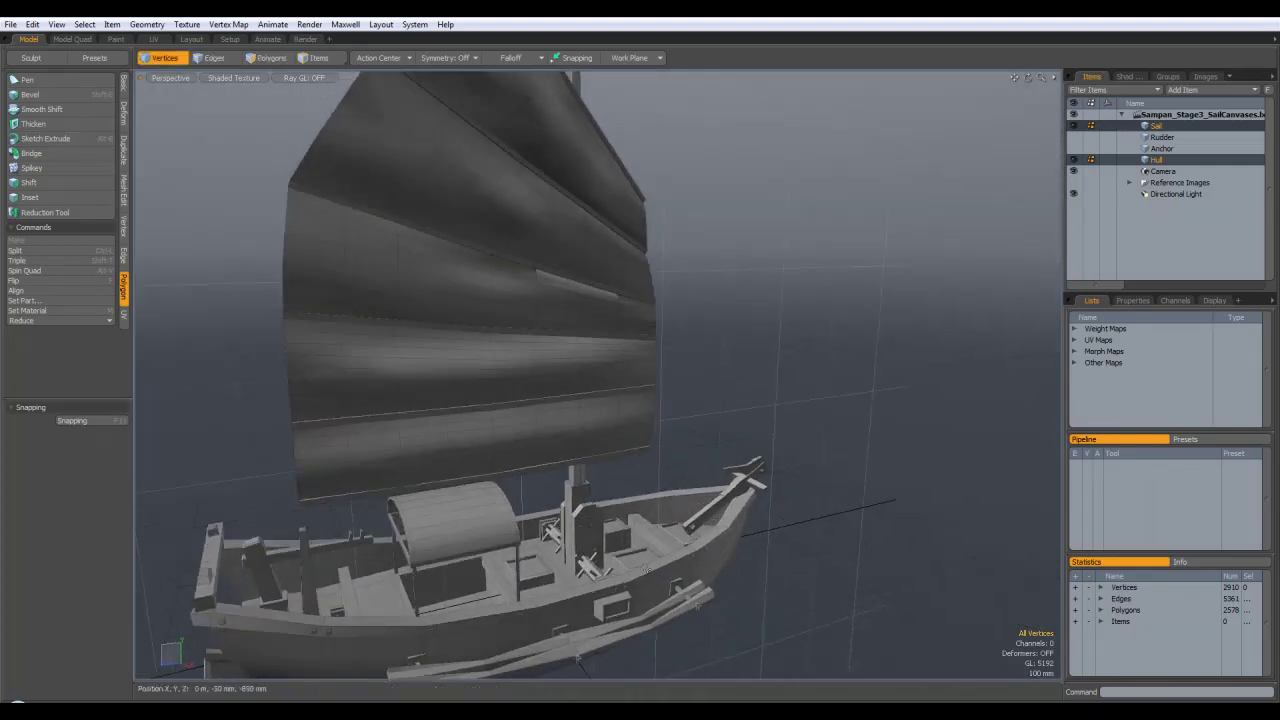
{"action": "left_click_drag", "start_coordinate": [742, 517], "coordinate": [599, 571], "text": "alt"}
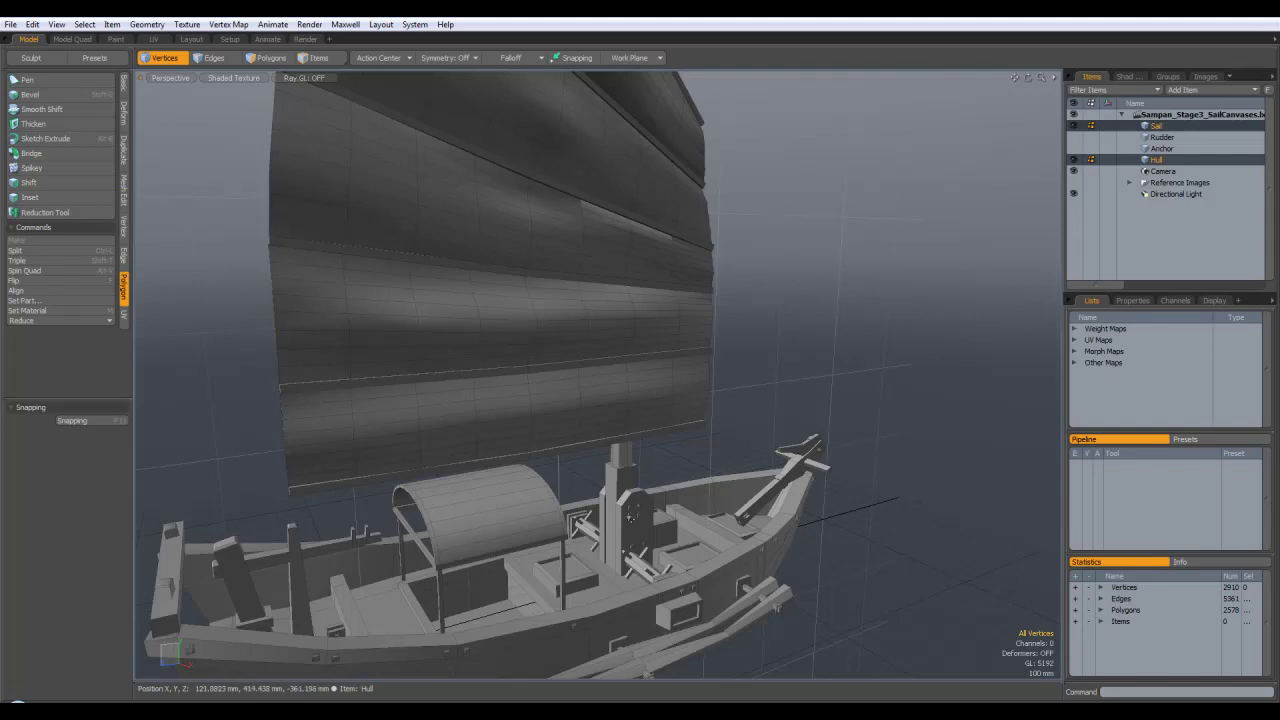
{"action": "left_click_drag", "start_coordinate": [637, 509], "coordinate": [646, 591], "text": "alt"}
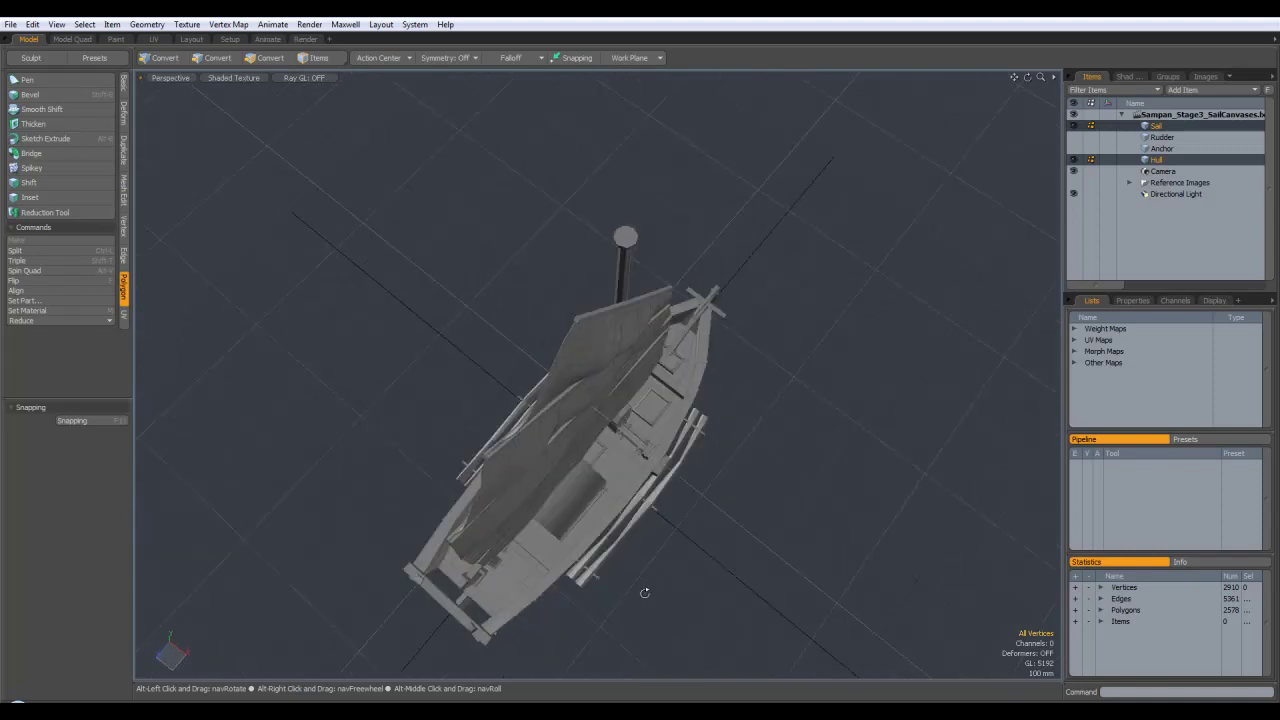
{"action": "left_click_drag", "start_coordinate": [520, 615], "coordinate": [520, 356], "text": "alt"}
{"action": "left_click_drag", "start_coordinate": [645, 554], "coordinate": [572, 495], "text": "ctrl+alt"}
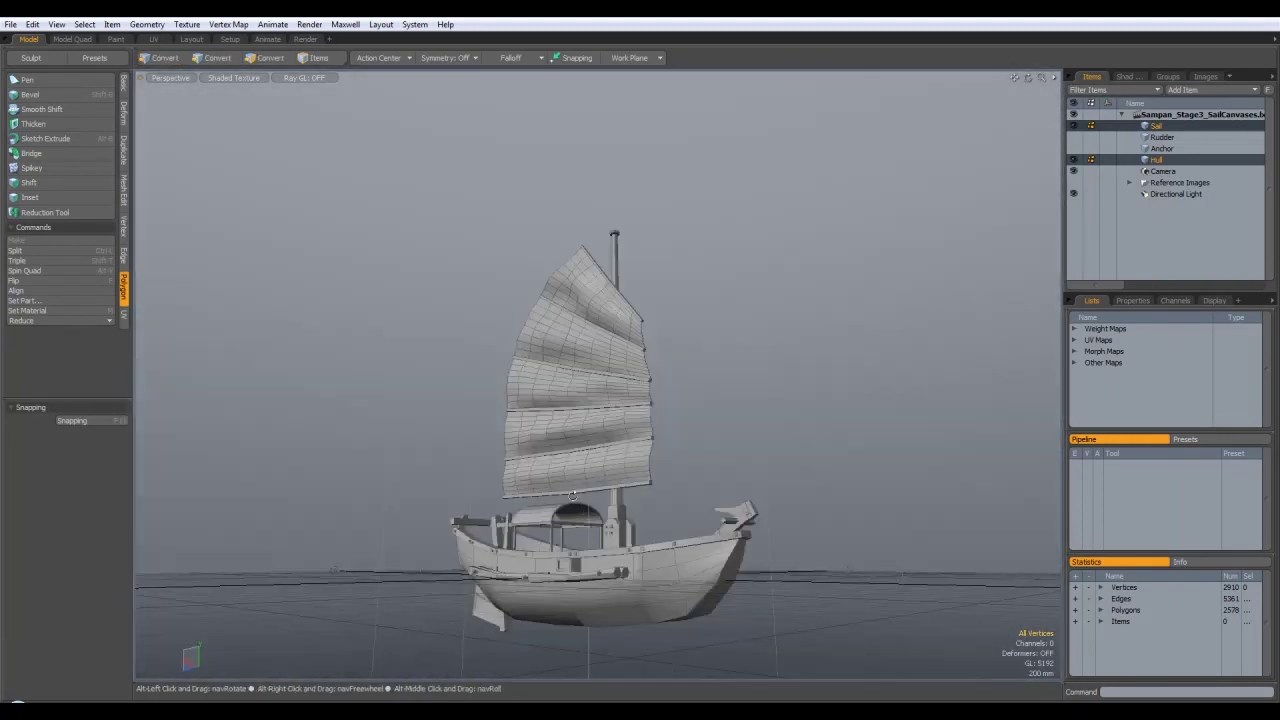
{"action": "mouse_move", "coordinate": [611, 540]}
{"action": "left_mouse_down", "text": "alt"}
{"action": "mouse_move", "coordinate": [575, 548]}
{"action": "mouse_move", "coordinate": [640, 552]}
{"action": "mouse_move", "coordinate": [612, 518]}
{"action": "left_mouse_up", "text": "alt"}
{"action": "mouse_move", "coordinate": [620, 510]}
{"action": "left_mouse_down", "text": "alt+shift"}
{"action": "mouse_move", "coordinate": [629, 539]}
{"action": "mouse_move", "coordinate": [617, 486]}
{"action": "left_mouse_up", "text": "alt+shift"}
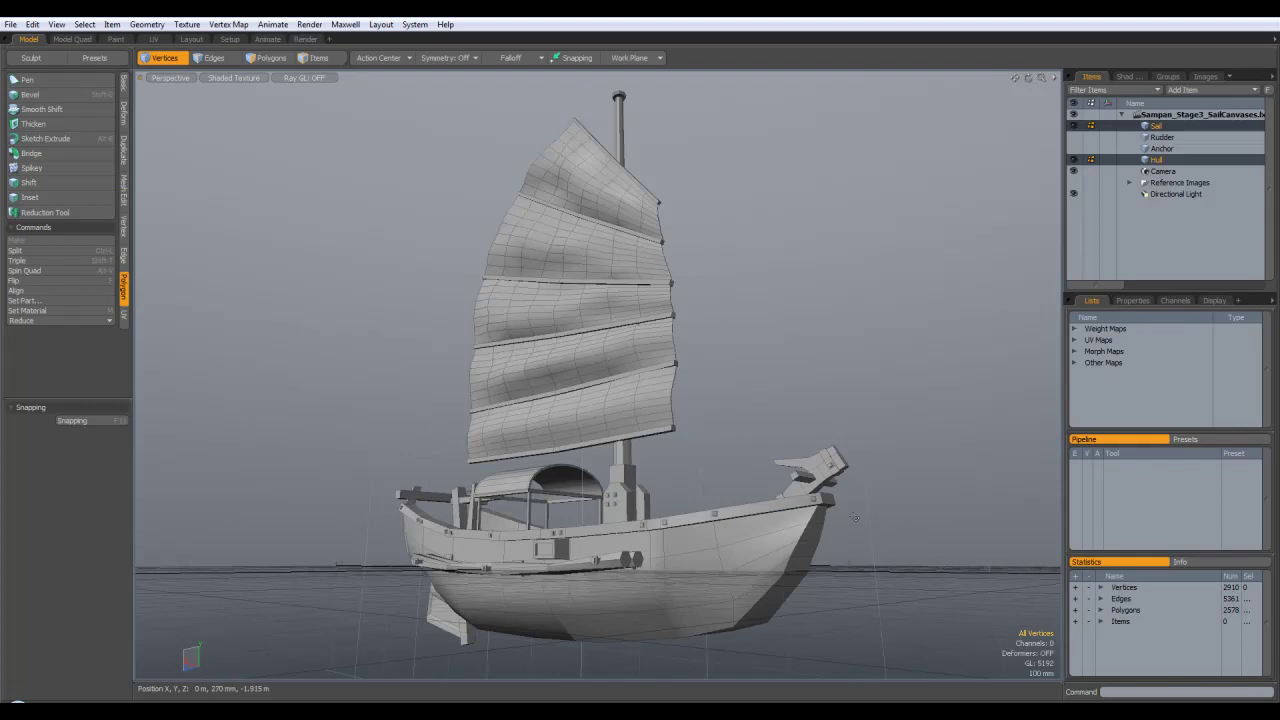
{"action": "left_click_drag", "start_coordinate": [431, 496], "coordinate": [741, 580], "text": "alt"}
{"action": "left_click_drag", "start_coordinate": [638, 513], "coordinate": [590, 500], "text": "ctrl+alt"}
{"action": "left_click_drag", "start_coordinate": [973, 246], "coordinate": [867, 342], "text": "alt"}
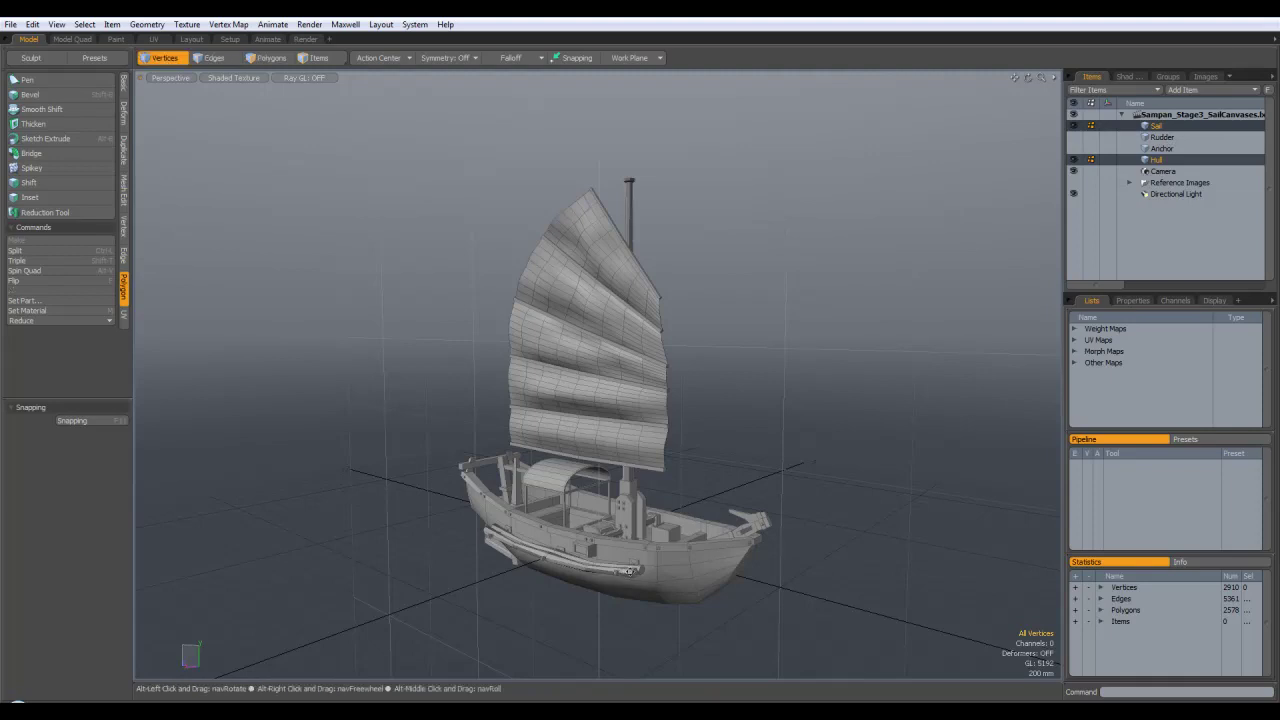
{"action": "left_click_drag", "start_coordinate": [628, 556], "coordinate": [557, 551], "text": "alt+shift"}
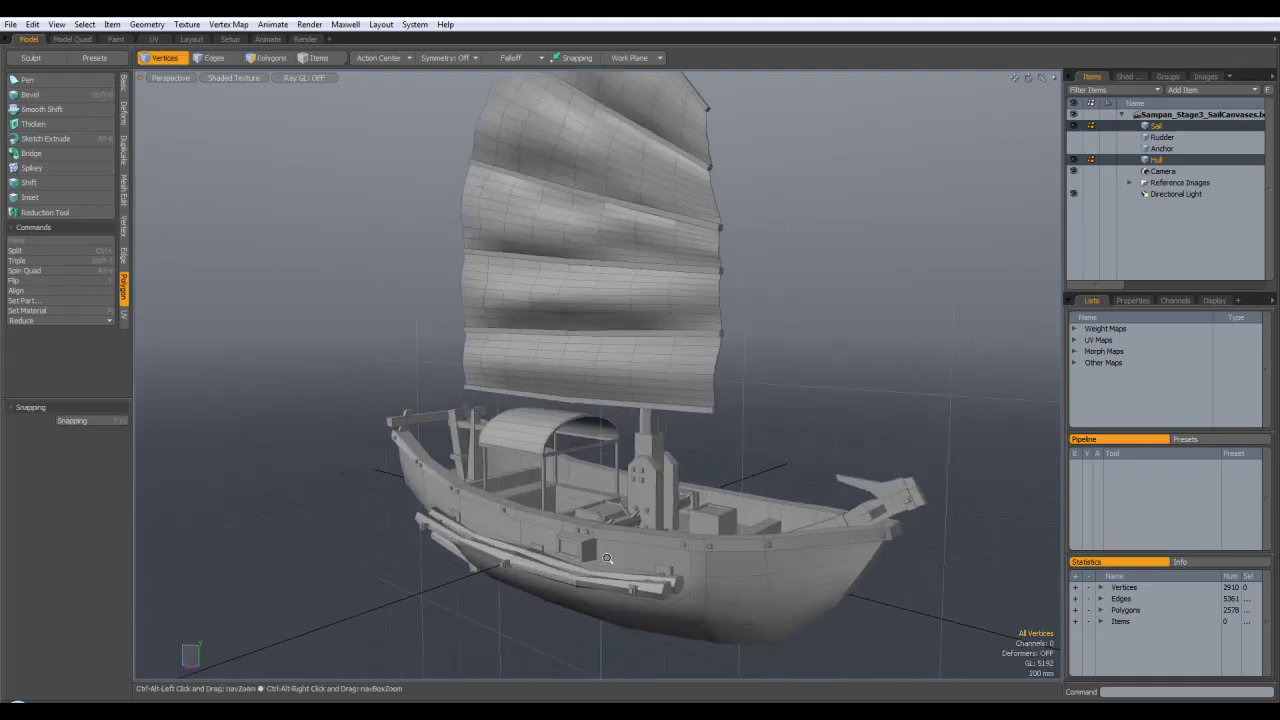
{"action": "left_click_drag", "start_coordinate": [607, 558], "coordinate": [629, 522], "text": "alt"}
{"action": "scroll", "coordinate": [616, 528], "scroll_direction": "down", "scroll_amount": 3}
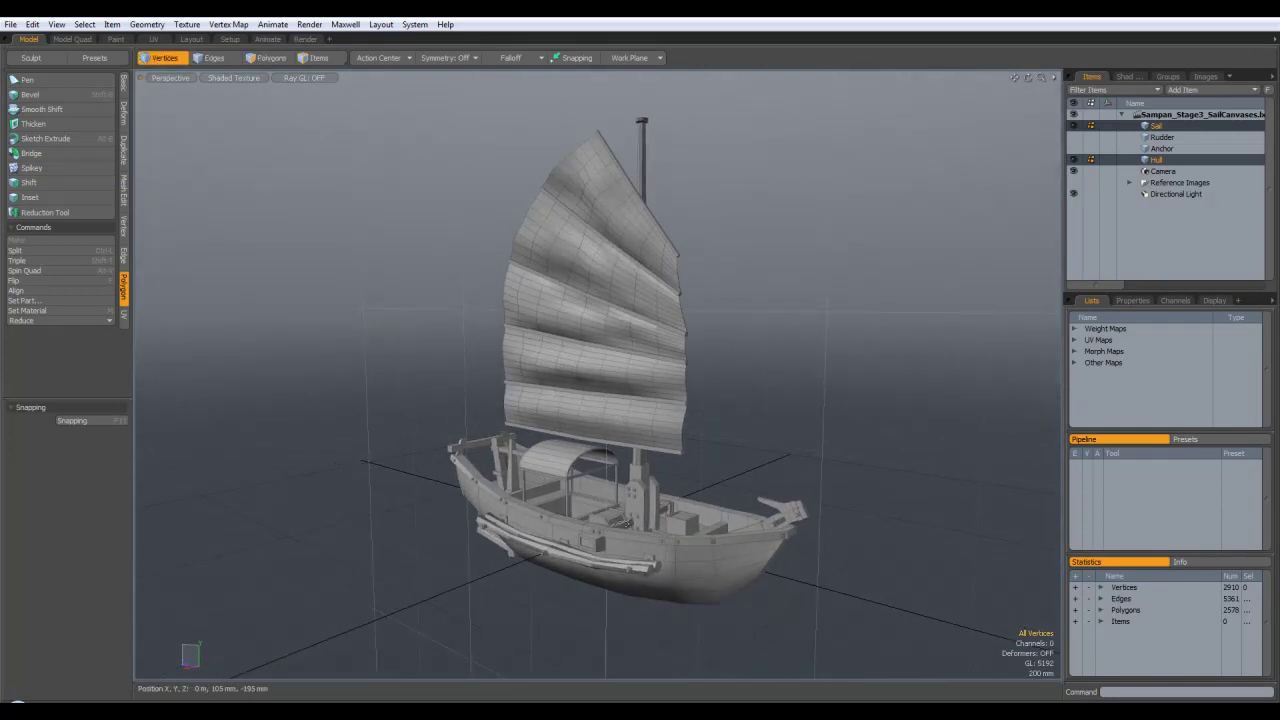